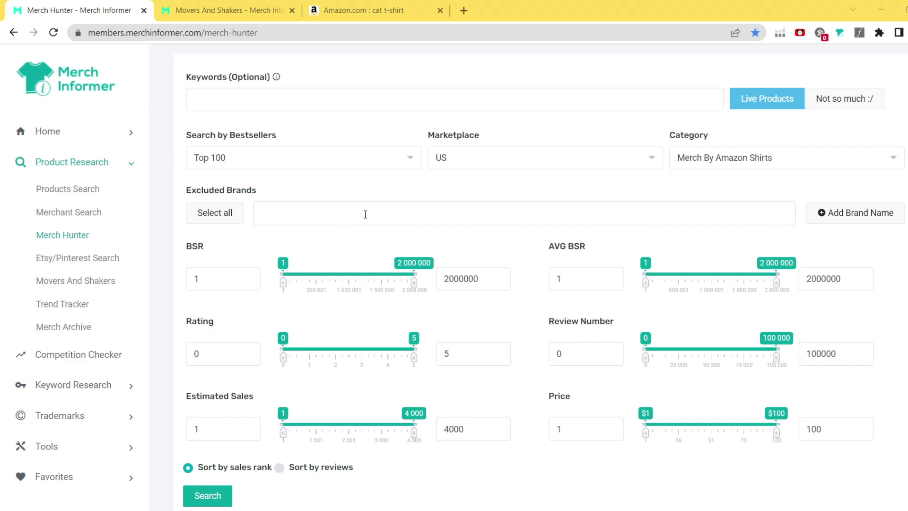
- Switch to the weekly Movers And Shakers results and examine the first shirt's sales rank history in its chart
{"action": "left_click", "coordinate": [229, 10]}
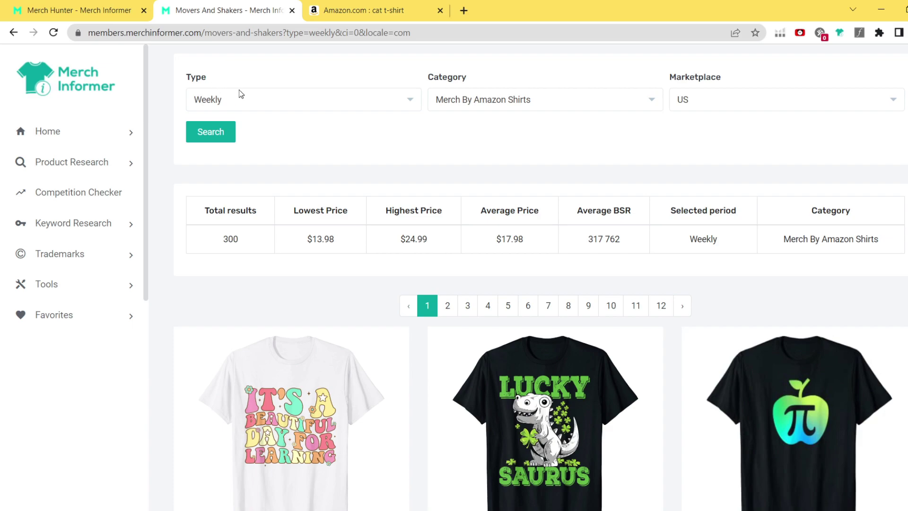
{"action": "left_click", "coordinate": [280, 100]}
{"action": "left_click", "coordinate": [280, 101]}
{"action": "scroll", "coordinate": [373, 161], "scroll_direction": "down", "scroll_amount": 1}
{"action": "scroll", "coordinate": [374, 161], "scroll_direction": "down", "scroll_amount": 1}
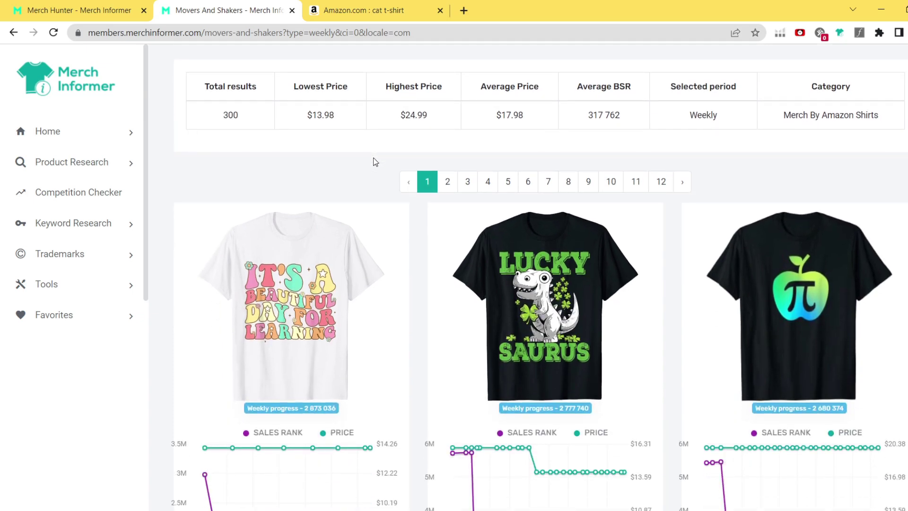
{"action": "scroll", "coordinate": [374, 161], "scroll_direction": "down", "scroll_amount": 1}
{"action": "scroll", "coordinate": [373, 157], "scroll_direction": "down", "scroll_amount": 1}
{"action": "scroll", "coordinate": [388, 158], "scroll_direction": "up", "scroll_amount": 1}
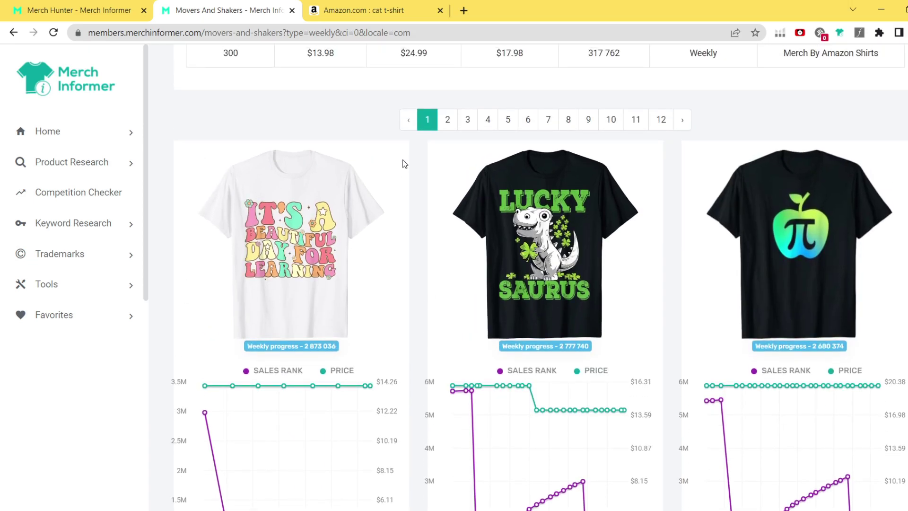
{"action": "scroll", "coordinate": [404, 164], "scroll_direction": "down", "scroll_amount": 2}
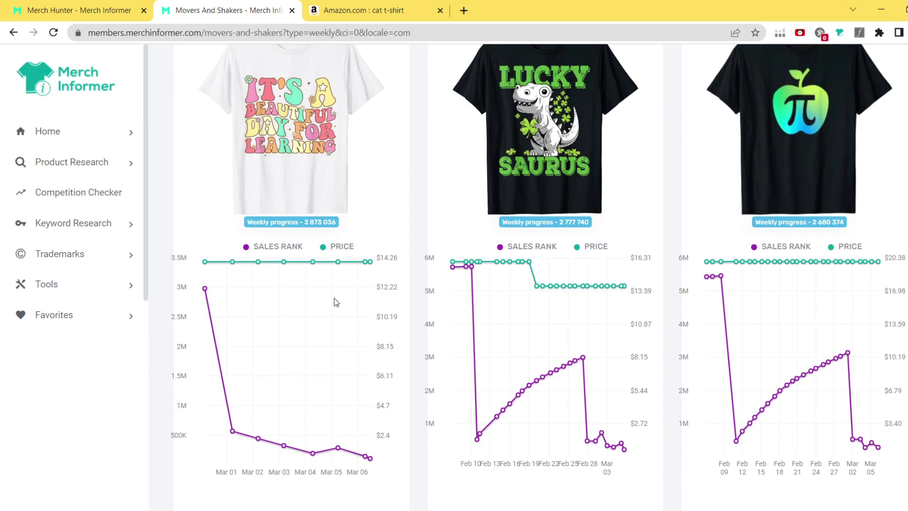
{"action": "scroll", "coordinate": [332, 303], "scroll_direction": "down", "scroll_amount": 1}
{"action": "mouse_move", "coordinate": [205, 227]}
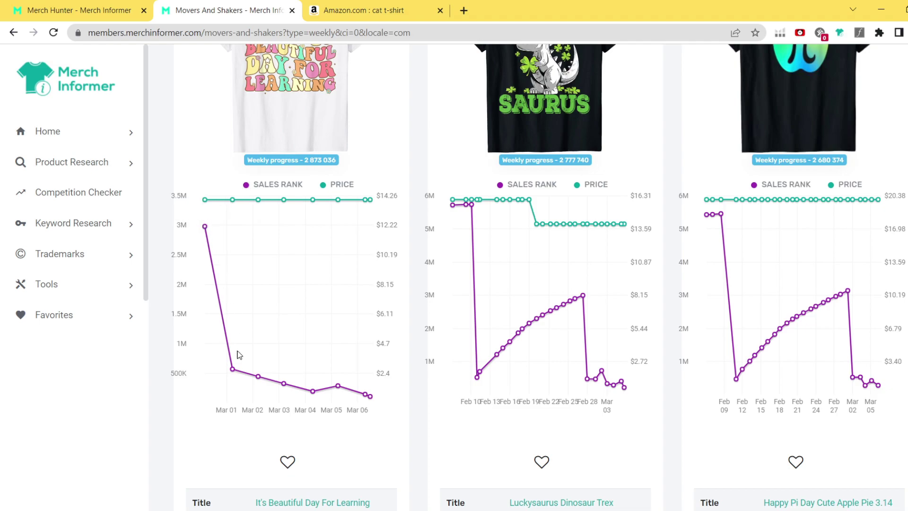
{"action": "mouse_move", "coordinate": [233, 370]}
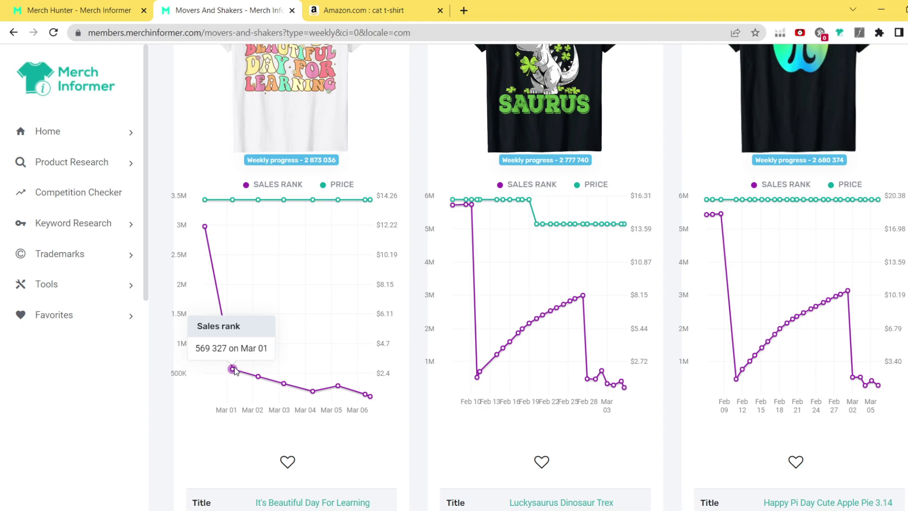
{"action": "mouse_move", "coordinate": [374, 401]}
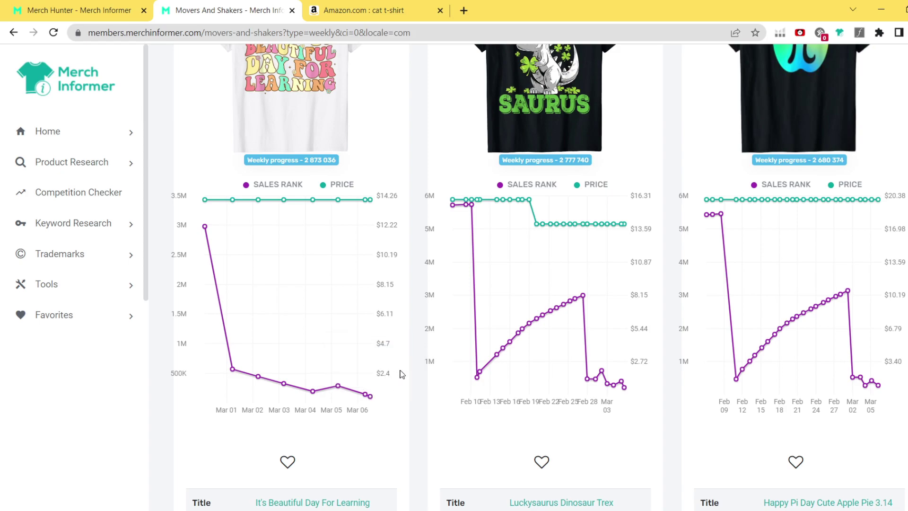
- Compare the sales rank charts and listing details of the first three shirts among the weekly movers
{"action": "scroll", "coordinate": [416, 341], "scroll_direction": "up", "scroll_amount": 8}
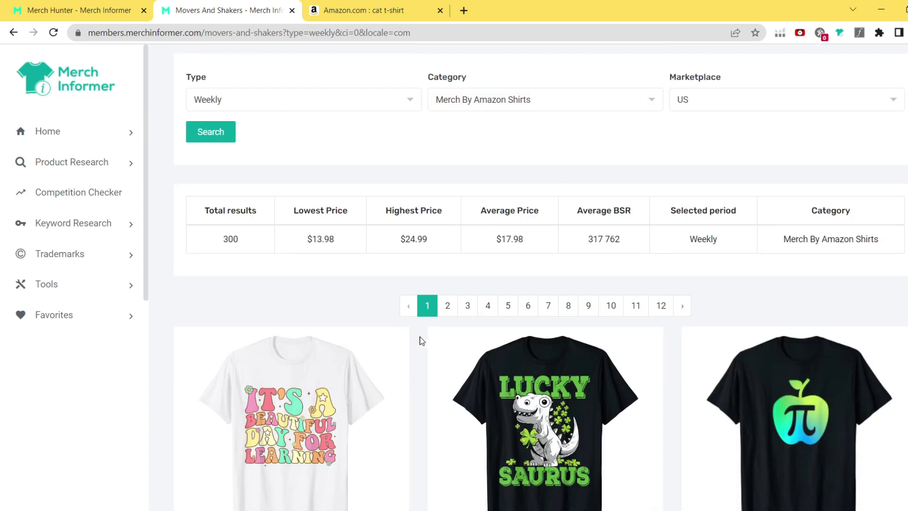
{"action": "scroll", "coordinate": [422, 340], "scroll_direction": "down", "scroll_amount": 5}
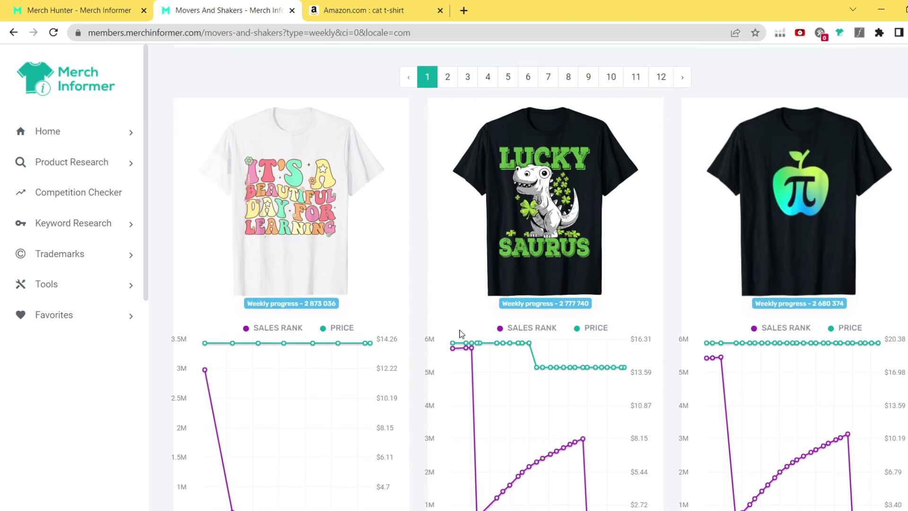
{"action": "scroll", "coordinate": [461, 334], "scroll_direction": "down", "scroll_amount": 5}
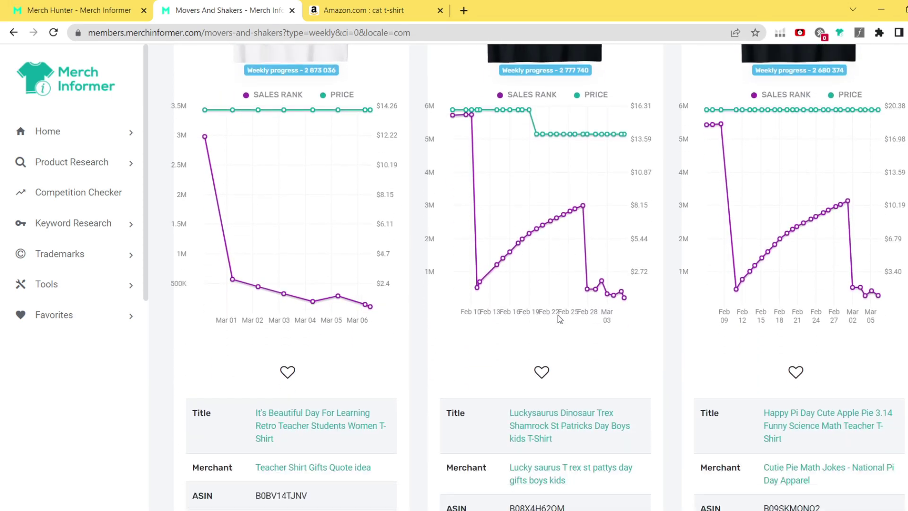
{"action": "scroll", "coordinate": [561, 317], "scroll_direction": "down", "scroll_amount": 7}
{"action": "scroll", "coordinate": [529, 312], "scroll_direction": "up", "scroll_amount": 5}
{"action": "scroll", "coordinate": [499, 306], "scroll_direction": "up", "scroll_amount": 4}
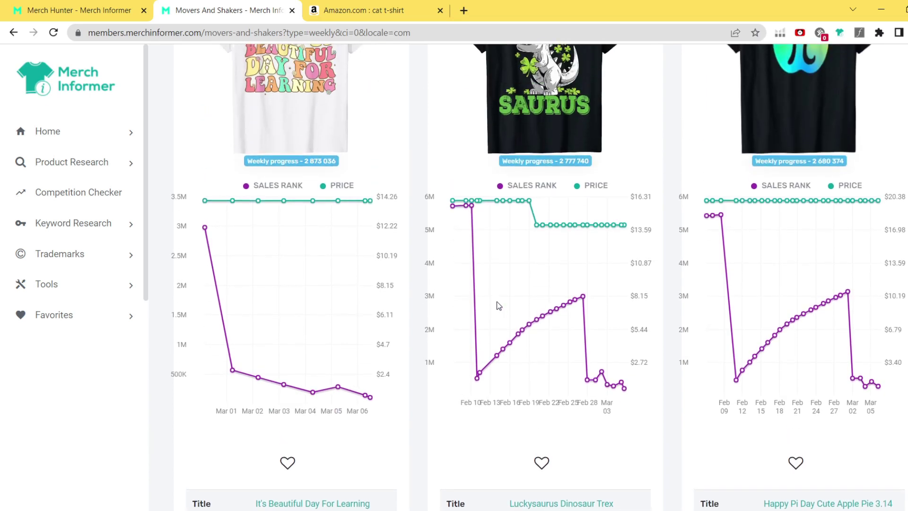
{"action": "scroll", "coordinate": [499, 306], "scroll_direction": "up", "scroll_amount": 1}
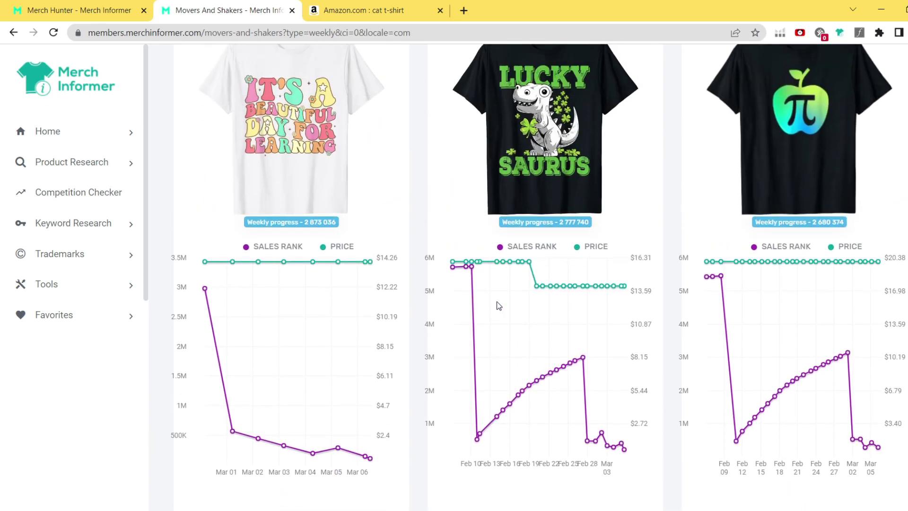
- Return to Merch Hunter and set the minimum BSR to 303444
{"action": "left_click", "coordinate": [79, 11]}
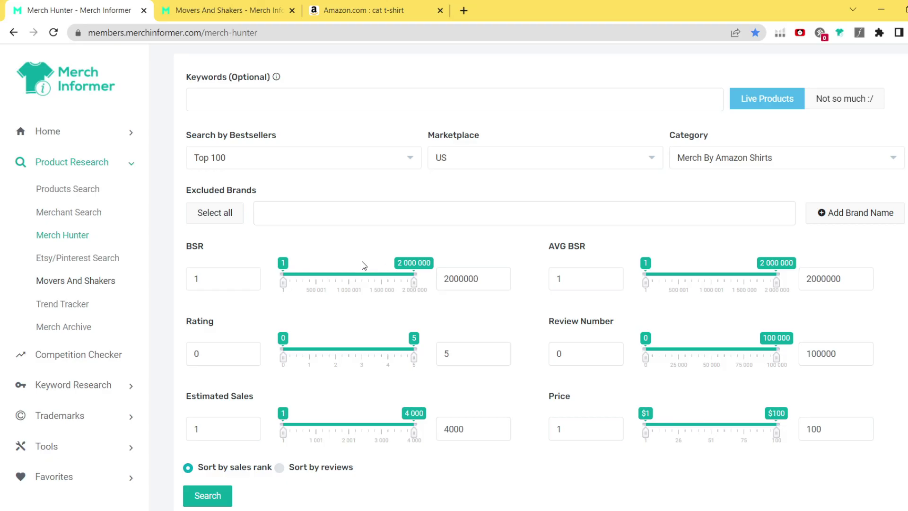
{"action": "scroll", "coordinate": [331, 277], "scroll_direction": "down", "scroll_amount": 1}
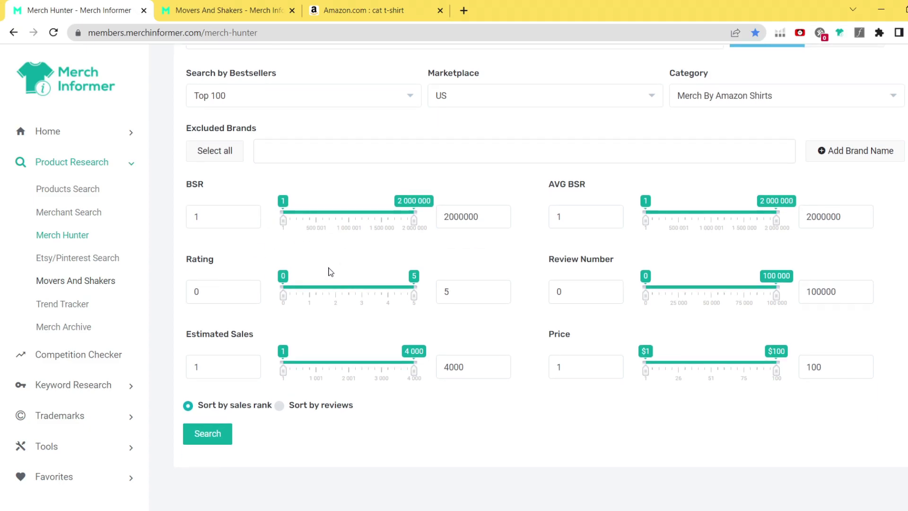
{"action": "scroll", "coordinate": [331, 277], "scroll_direction": "up", "scroll_amount": 1}
{"action": "scroll", "coordinate": [328, 281], "scroll_direction": "down", "scroll_amount": 1}
{"action": "scroll", "coordinate": [327, 281], "scroll_direction": "down", "scroll_amount": 1}
{"action": "mouse_move", "coordinate": [284, 220]}
{"action": "left_mouse_down"}
{"action": "mouse_move", "coordinate": [316, 220]}
{"action": "mouse_move", "coordinate": [286, 225]}
{"action": "left_mouse_up"}
{"action": "right_click", "coordinate": [285, 226]}
{"action": "left_click", "coordinate": [268, 227]}
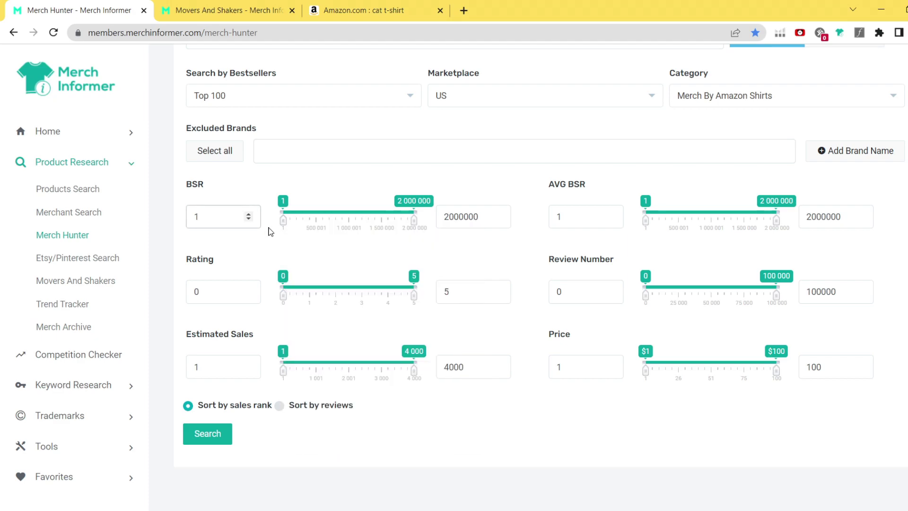
{"action": "left_click_drag", "start_coordinate": [282, 226], "coordinate": [287, 226]}
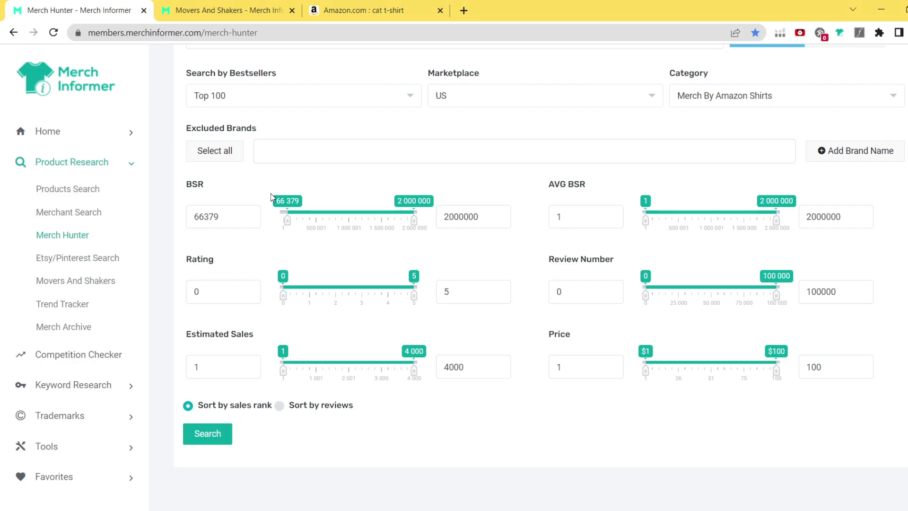
{"action": "left_click_drag", "start_coordinate": [290, 227], "coordinate": [304, 223]}
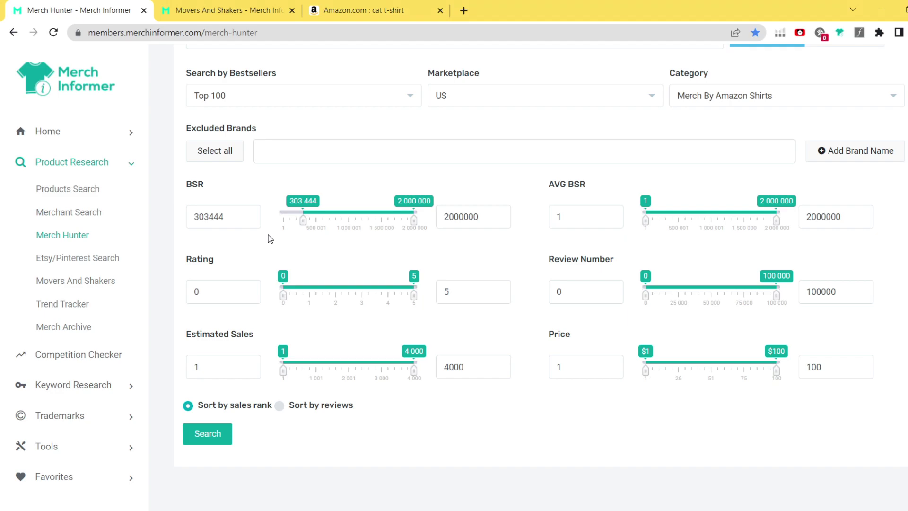
- Limit the review number to a range of 1 to 10 and run the product search
{"action": "scroll", "coordinate": [270, 233], "scroll_direction": "up", "scroll_amount": 2}
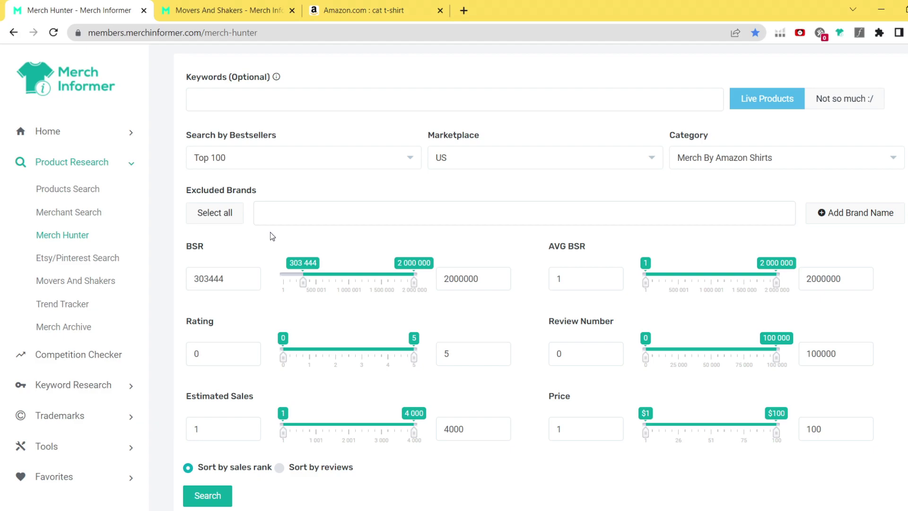
{"action": "scroll", "coordinate": [591, 296], "scroll_direction": "down", "scroll_amount": 1}
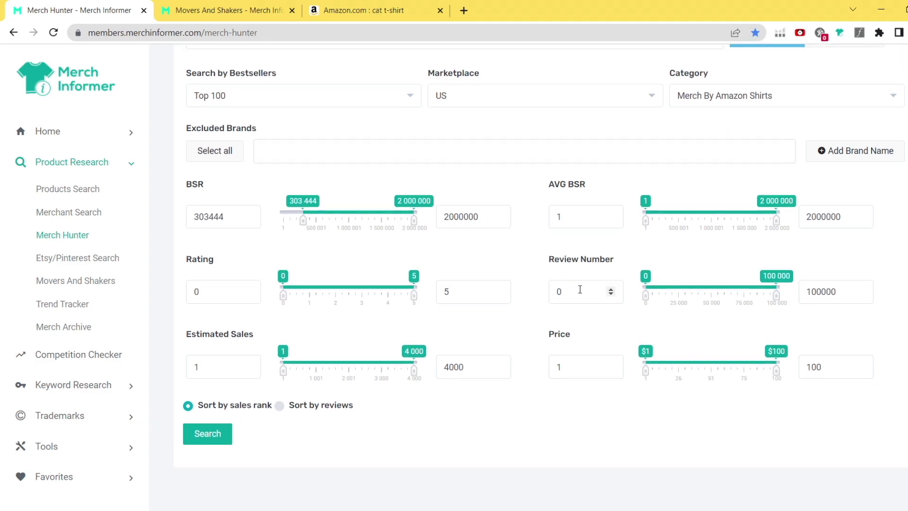
{"action": "left_click", "coordinate": [611, 289]}
{"action": "left_click_drag", "start_coordinate": [847, 293], "coordinate": [817, 295]}
{"action": "key", "text": "BackSpace"}
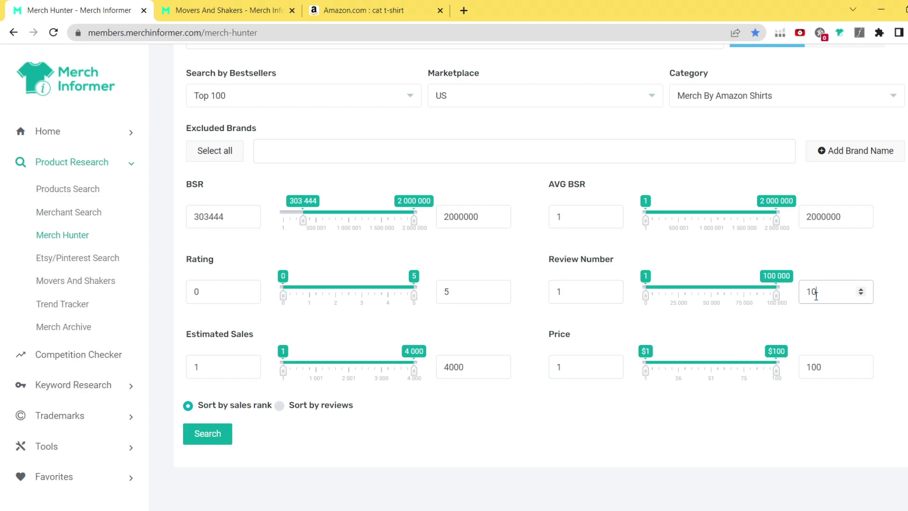
{"action": "left_click", "coordinate": [817, 263]}
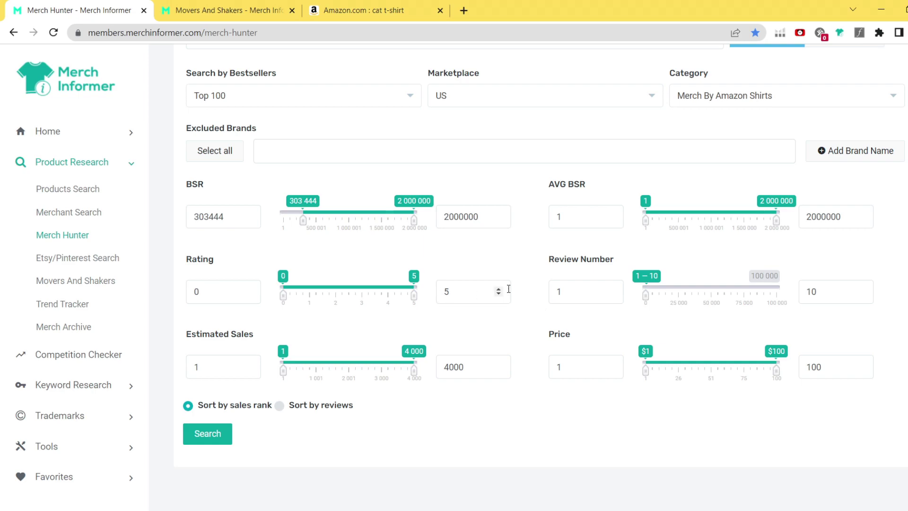
{"action": "left_click", "coordinate": [208, 434]}
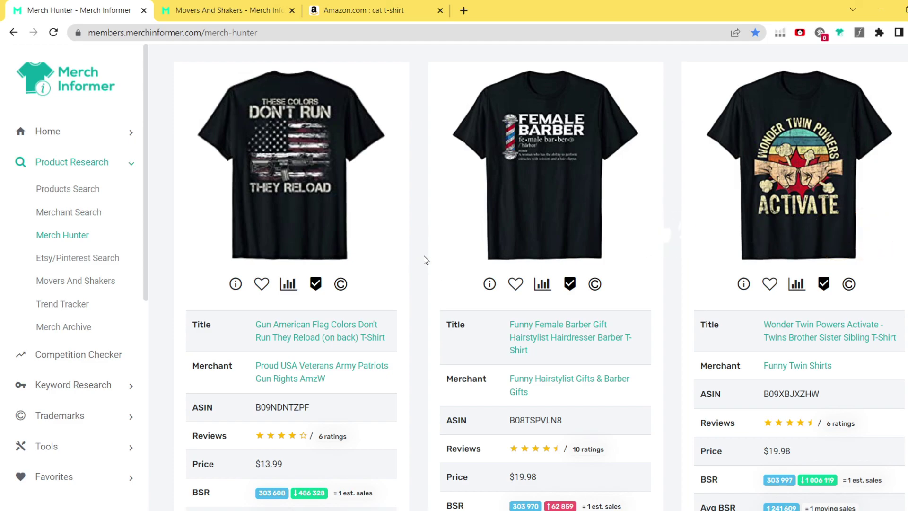
- Browse the found shirts and examine the rank and reviews of the "Don't Follow Me You Won't Make It" mountain bike shirt
{"action": "scroll", "coordinate": [449, 260], "scroll_direction": "down", "scroll_amount": 10}
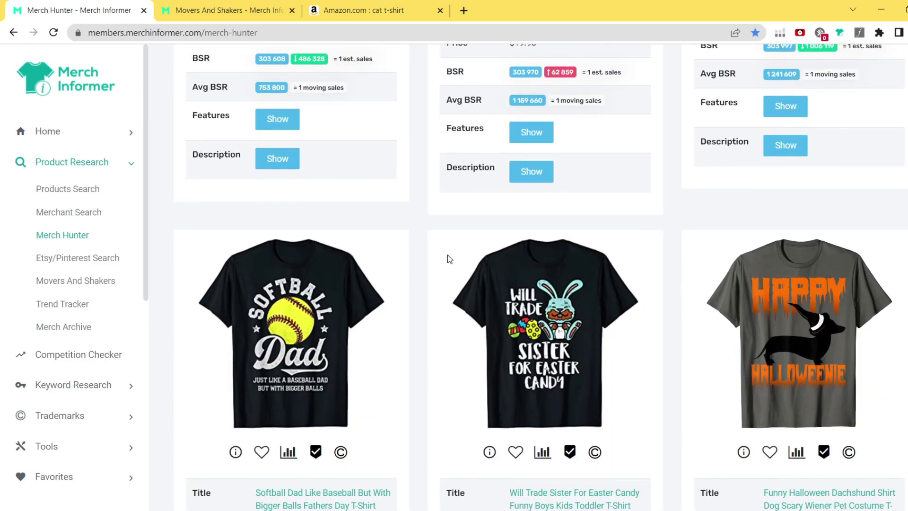
{"action": "scroll", "coordinate": [447, 258], "scroll_direction": "down", "scroll_amount": 1}
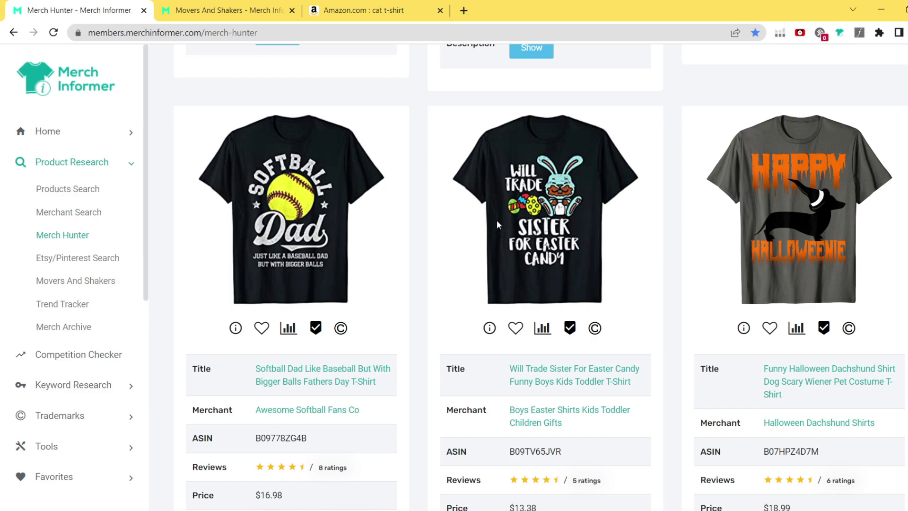
{"action": "scroll", "coordinate": [497, 220], "scroll_direction": "up", "scroll_amount": 4}
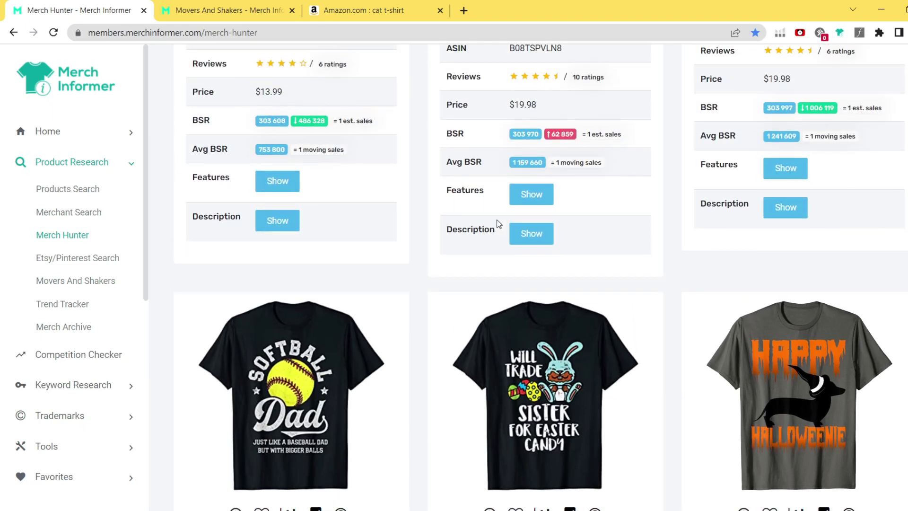
{"action": "scroll", "coordinate": [498, 223], "scroll_direction": "down", "scroll_amount": 15}
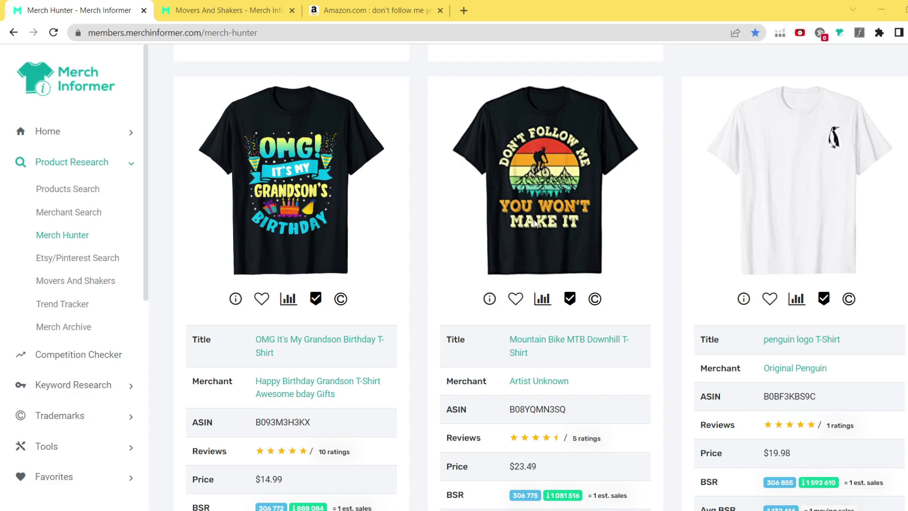
{"action": "scroll", "coordinate": [544, 215], "scroll_direction": "down", "scroll_amount": 1}
{"action": "scroll", "coordinate": [539, 227], "scroll_direction": "up", "scroll_amount": 1}
{"action": "scroll", "coordinate": [601, 436], "scroll_direction": "down", "scroll_amount": 1}
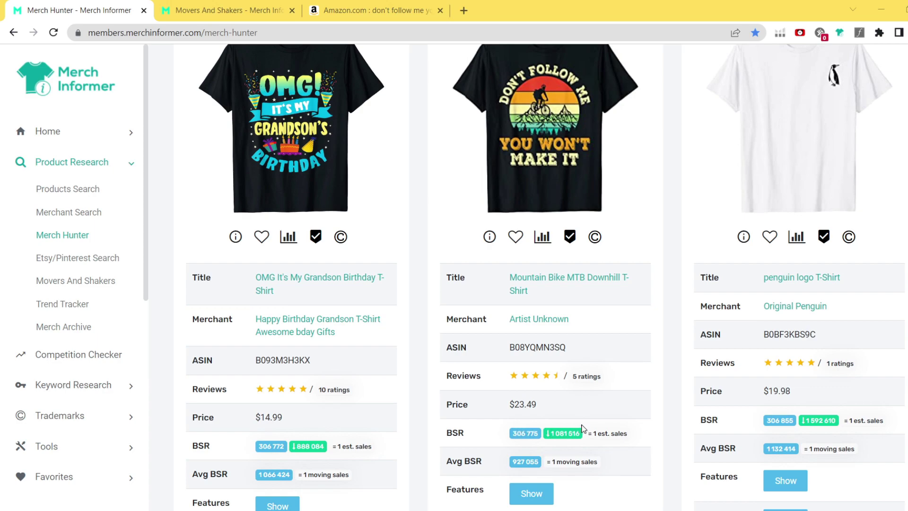
{"action": "scroll", "coordinate": [595, 406], "scroll_direction": "up", "scroll_amount": 1}
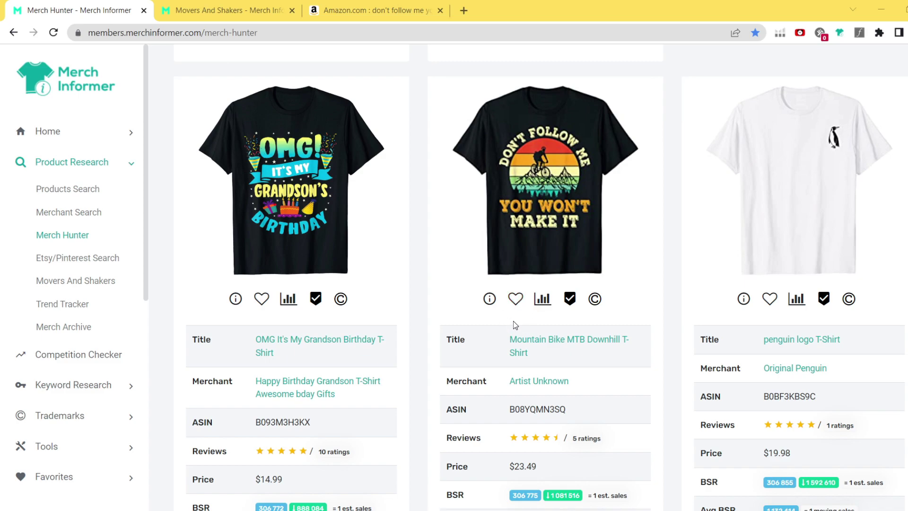
- Open the mountain bike shirt's item details and examine its trademark-flagged text and its sales rank and price history
{"action": "left_click", "coordinate": [490, 298]}
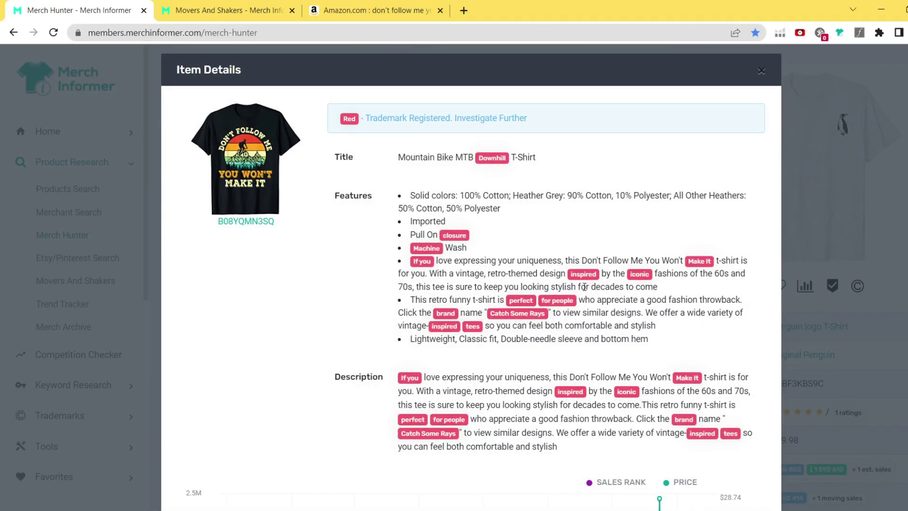
{"action": "scroll", "coordinate": [583, 295], "scroll_direction": "down", "scroll_amount": 7}
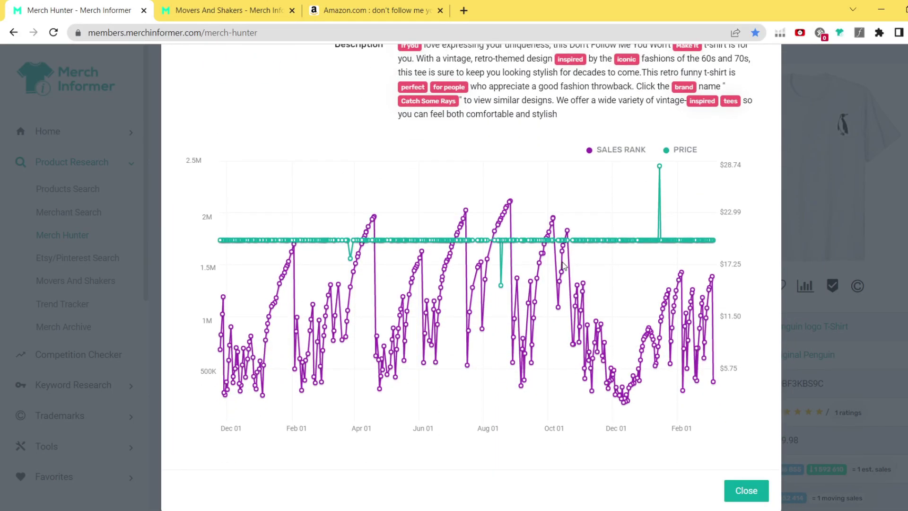
{"action": "scroll", "coordinate": [563, 266], "scroll_direction": "up", "scroll_amount": 1}
{"action": "scroll", "coordinate": [331, 308], "scroll_direction": "down", "scroll_amount": 1}
{"action": "scroll", "coordinate": [459, 293], "scroll_direction": "up", "scroll_amount": 3}
{"action": "scroll", "coordinate": [416, 236], "scroll_direction": "down", "scroll_amount": 2}
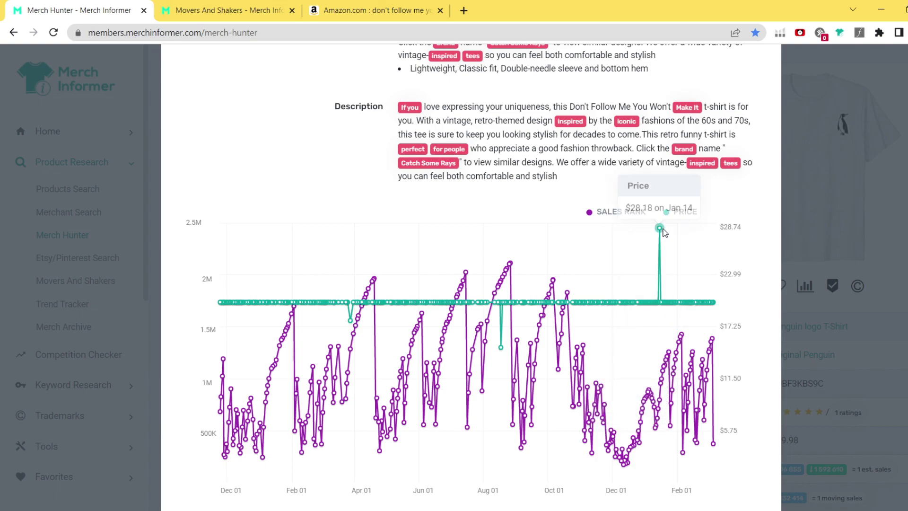
{"action": "scroll", "coordinate": [663, 232], "scroll_direction": "up", "scroll_amount": 2}
{"action": "scroll", "coordinate": [676, 250], "scroll_direction": "down", "scroll_amount": 2}
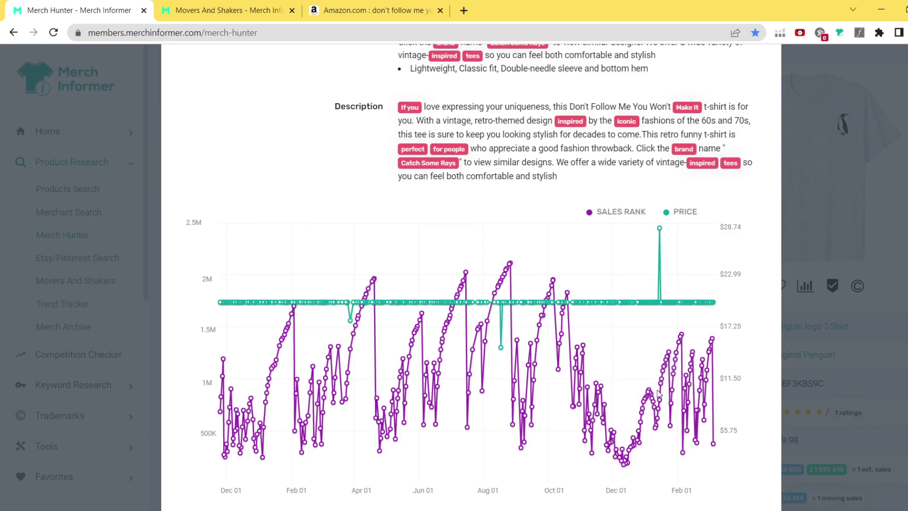
{"action": "scroll", "coordinate": [702, 324], "scroll_direction": "up", "scroll_amount": 5}
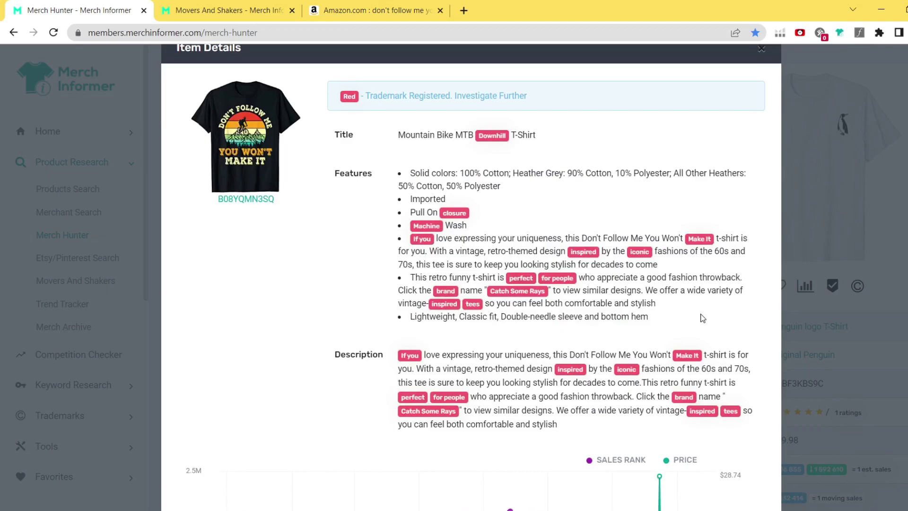
- Close the item details and switch to the Amazon results for "don't follow me you won't make it bike t-shirt"
{"action": "left_click", "coordinate": [762, 49]}
{"action": "scroll", "coordinate": [600, 197], "scroll_direction": "up", "scroll_amount": 1}
{"action": "scroll", "coordinate": [602, 198], "scroll_direction": "down", "scroll_amount": 1}
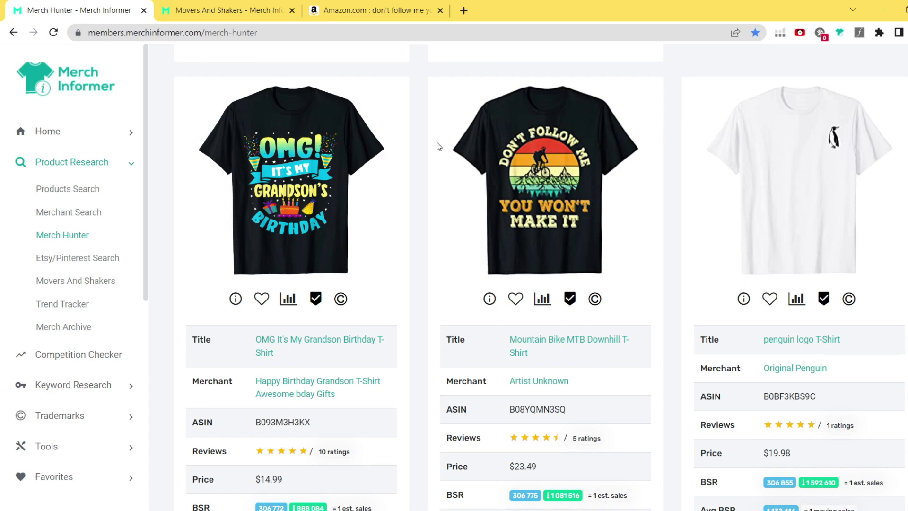
{"action": "left_click", "coordinate": [373, 2]}
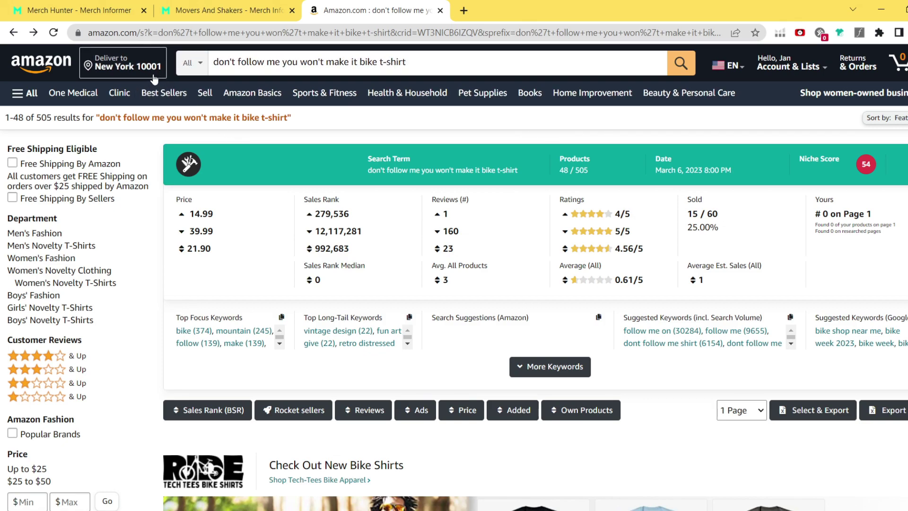
- Examine the niche statistics for the bike t-shirt search and the prices, sales ranks and reviews of the first results
{"action": "scroll", "coordinate": [312, 142], "scroll_direction": "down", "scroll_amount": 1}
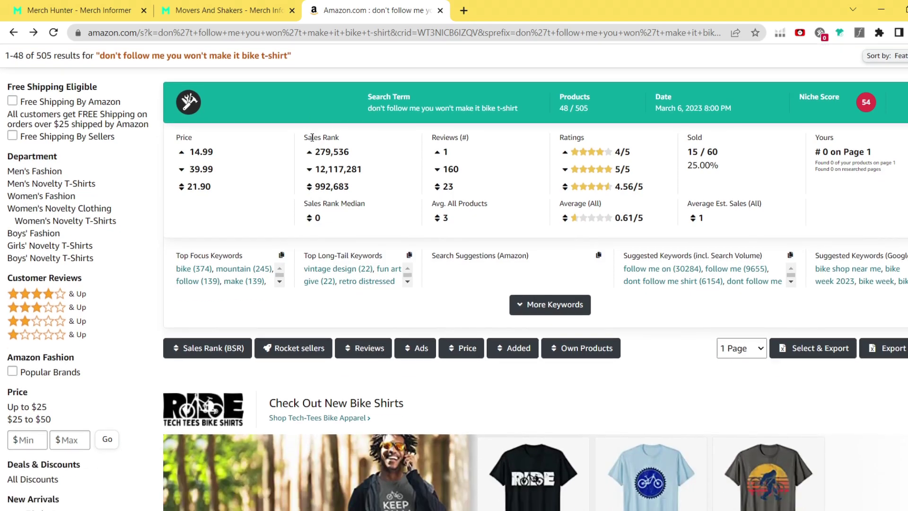
{"action": "scroll", "coordinate": [312, 138], "scroll_direction": "down", "scroll_amount": 1}
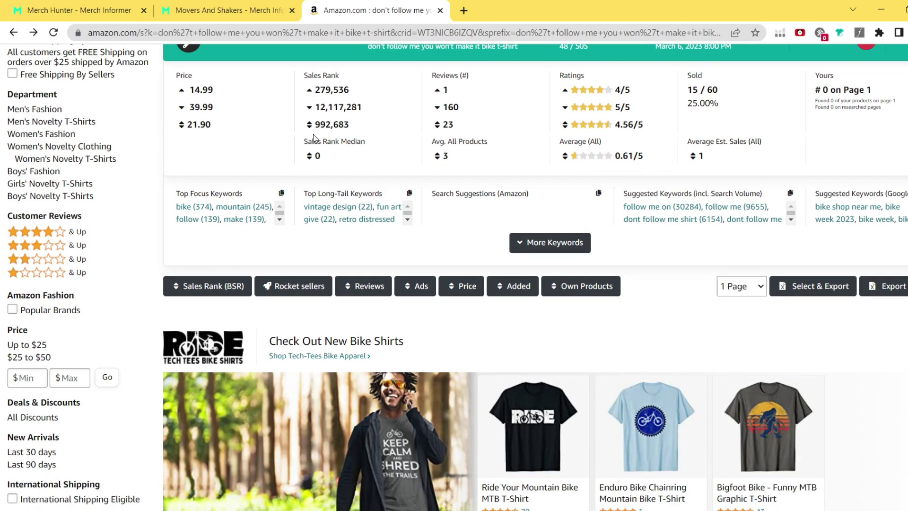
{"action": "scroll", "coordinate": [313, 137], "scroll_direction": "down", "scroll_amount": 5}
{"action": "scroll", "coordinate": [332, 144], "scroll_direction": "up", "scroll_amount": 7}
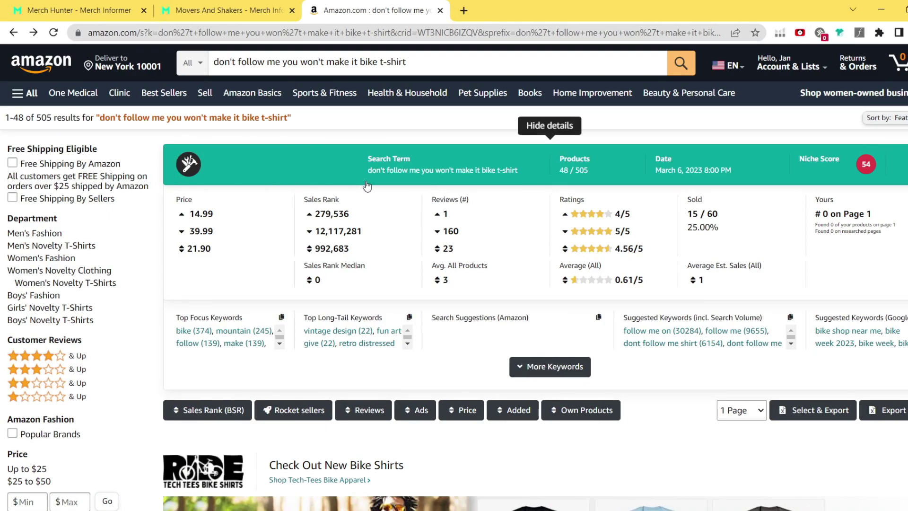
{"action": "scroll", "coordinate": [370, 184], "scroll_direction": "down", "scroll_amount": 5}
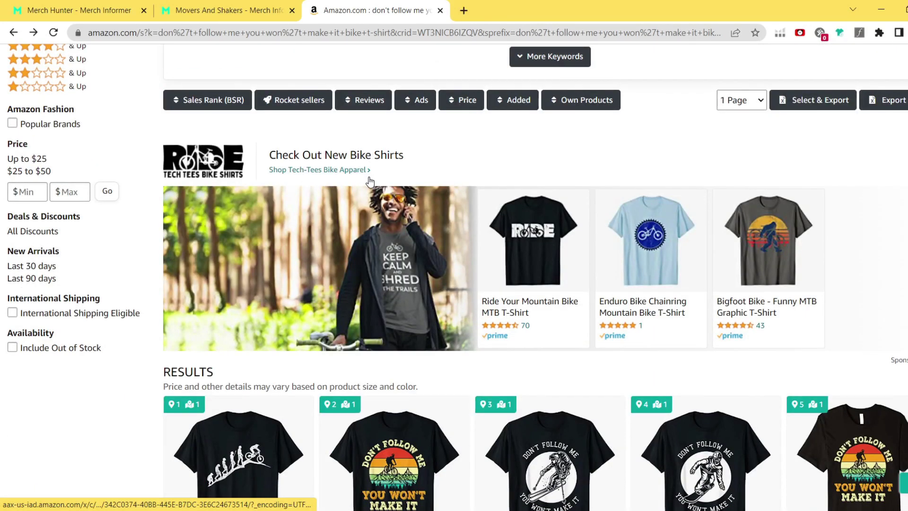
{"action": "scroll", "coordinate": [479, 186], "scroll_direction": "down", "scroll_amount": 2}
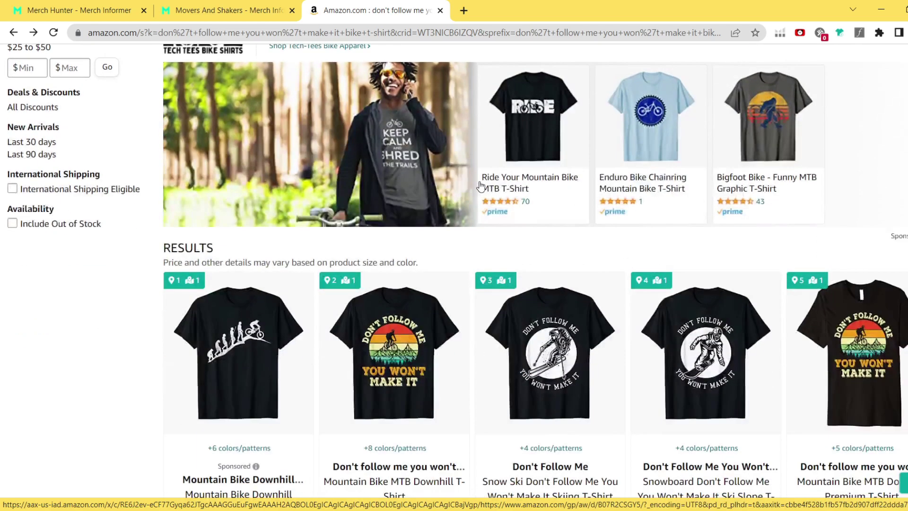
{"action": "scroll", "coordinate": [480, 186], "scroll_direction": "down", "scroll_amount": 4}
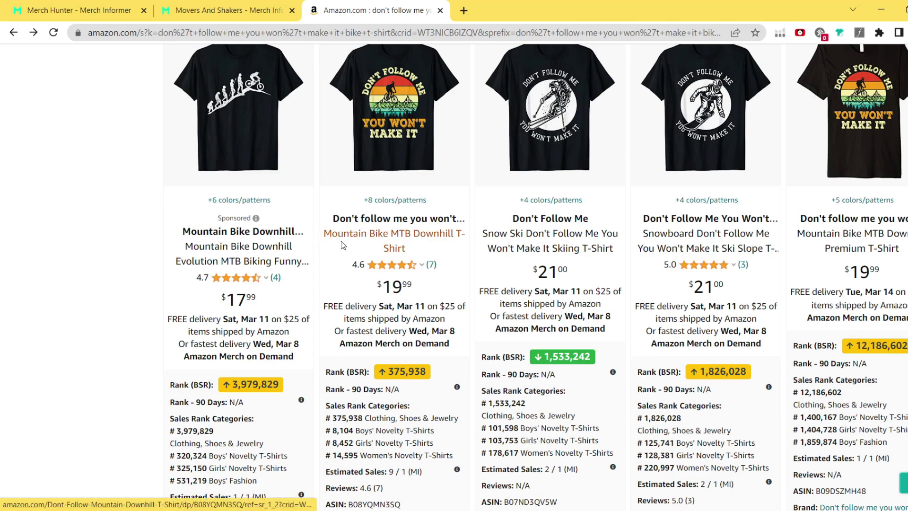
{"action": "scroll", "coordinate": [326, 235], "scroll_direction": "up", "scroll_amount": 15}
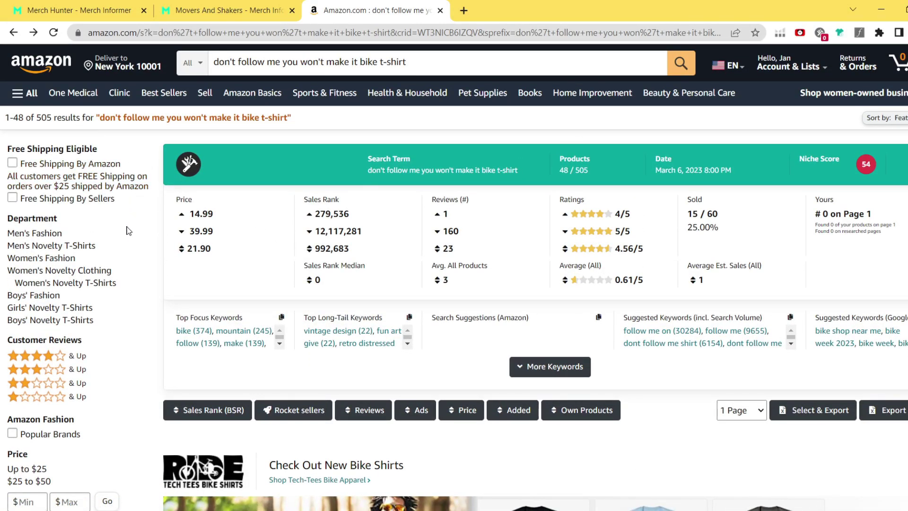
- Look through the whole first page of Amazon results for competing "Don't Follow Me You Won't Make It" designs
{"action": "scroll", "coordinate": [129, 232], "scroll_direction": "down", "scroll_amount": 1}
{"action": "scroll", "coordinate": [128, 232], "scroll_direction": "down", "scroll_amount": 10}
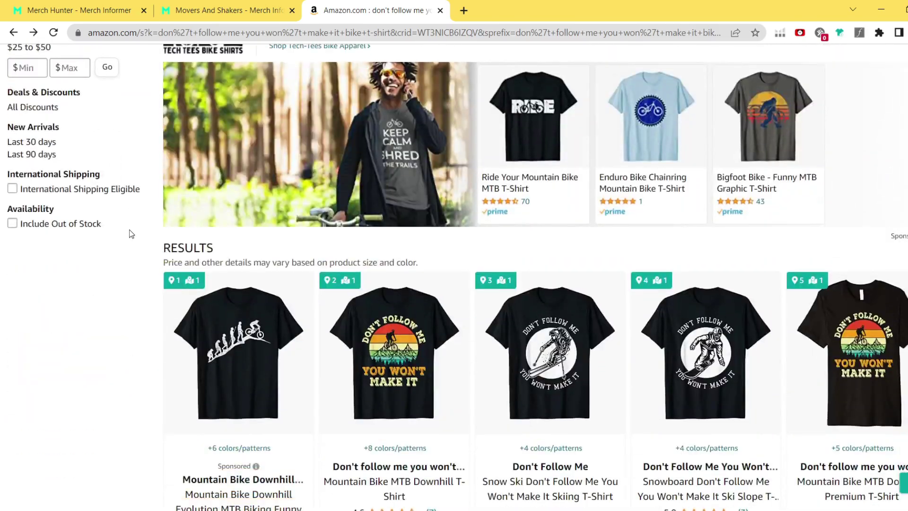
{"action": "scroll", "coordinate": [132, 231], "scroll_direction": "down", "scroll_amount": 15}
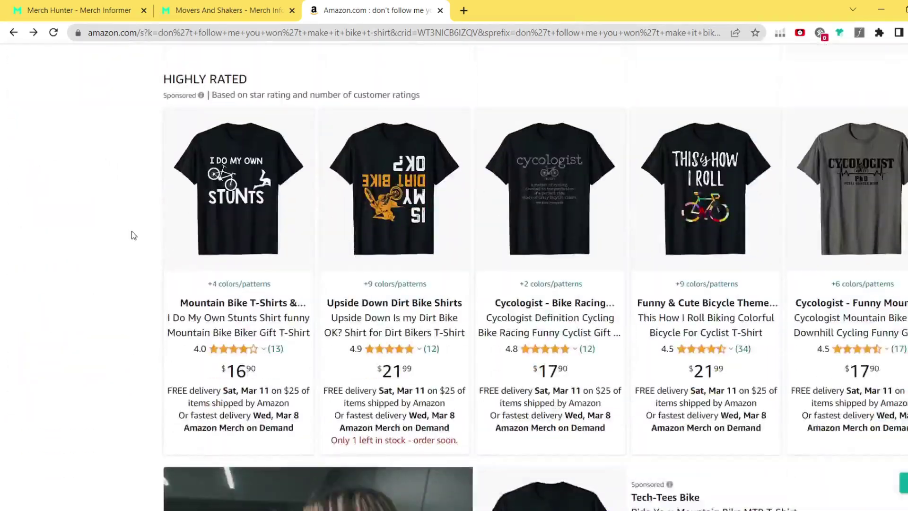
{"action": "scroll", "coordinate": [134, 237], "scroll_direction": "down", "scroll_amount": 15}
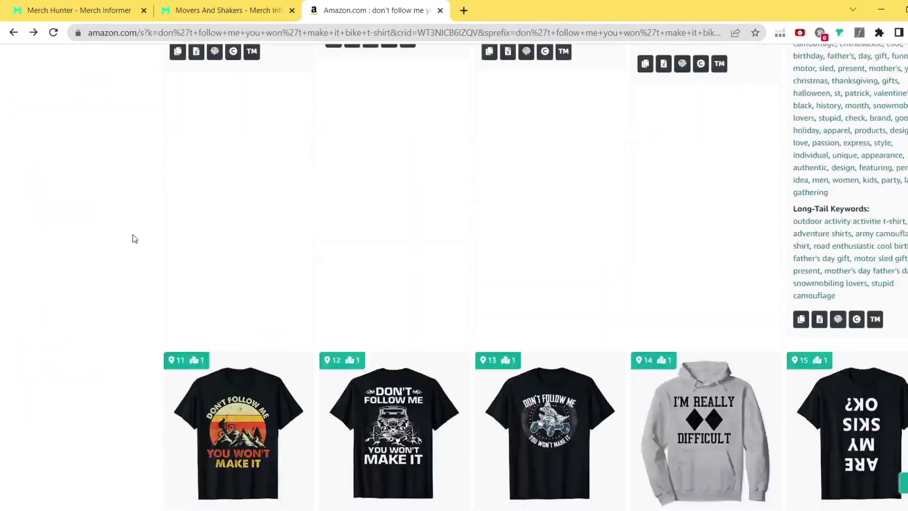
{"action": "scroll", "coordinate": [135, 237], "scroll_direction": "down", "scroll_amount": 15}
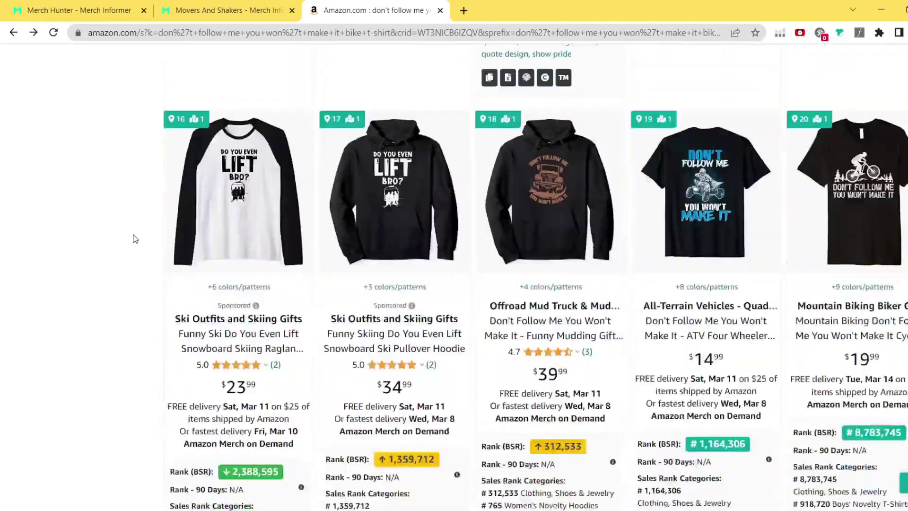
{"action": "scroll", "coordinate": [138, 236], "scroll_direction": "down", "scroll_amount": 15}
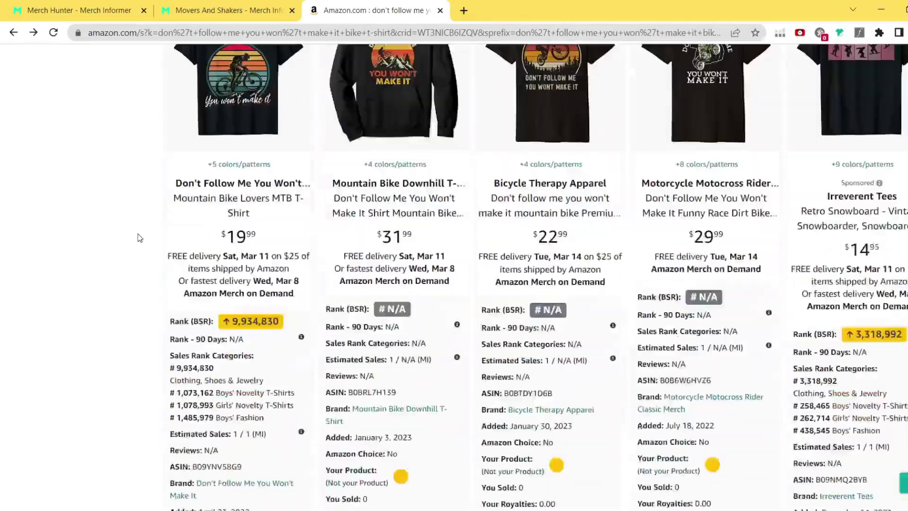
{"action": "scroll", "coordinate": [139, 235], "scroll_direction": "down", "scroll_amount": 15}
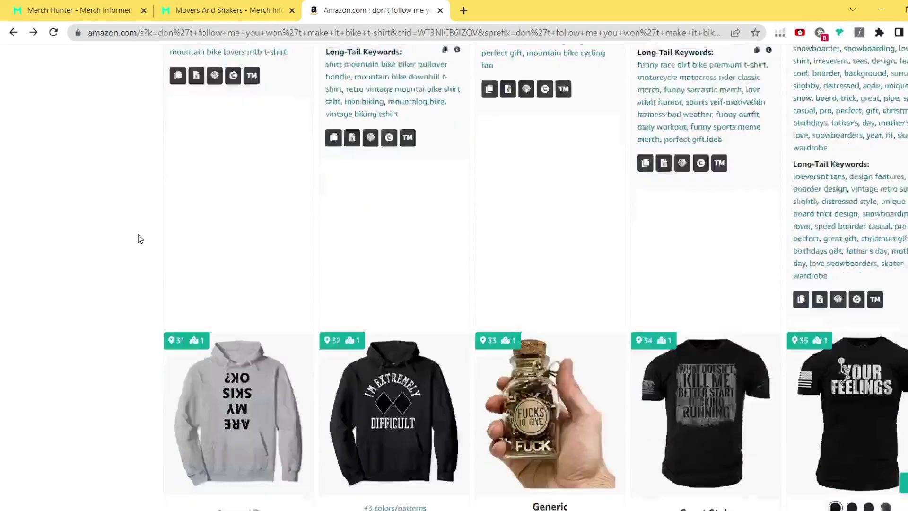
{"action": "scroll", "coordinate": [140, 239], "scroll_direction": "down", "scroll_amount": 15}
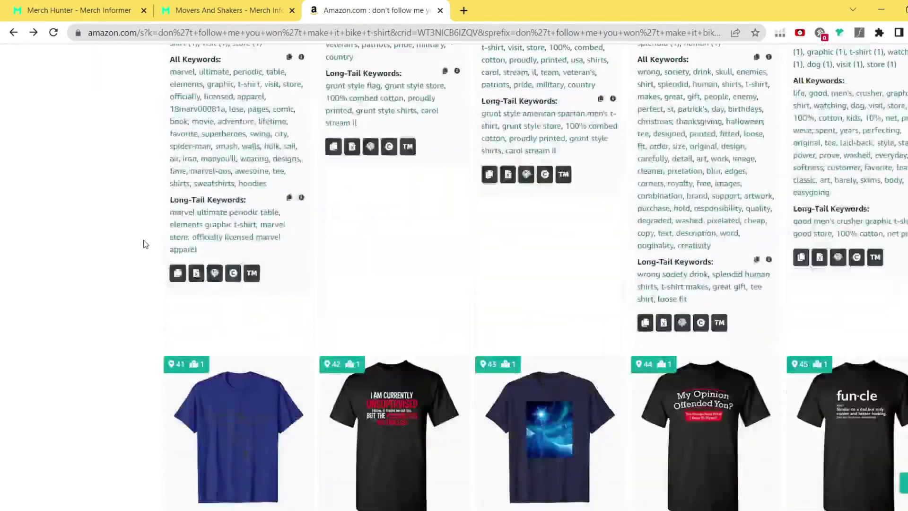
{"action": "scroll", "coordinate": [158, 240], "scroll_direction": "down", "scroll_amount": 10}
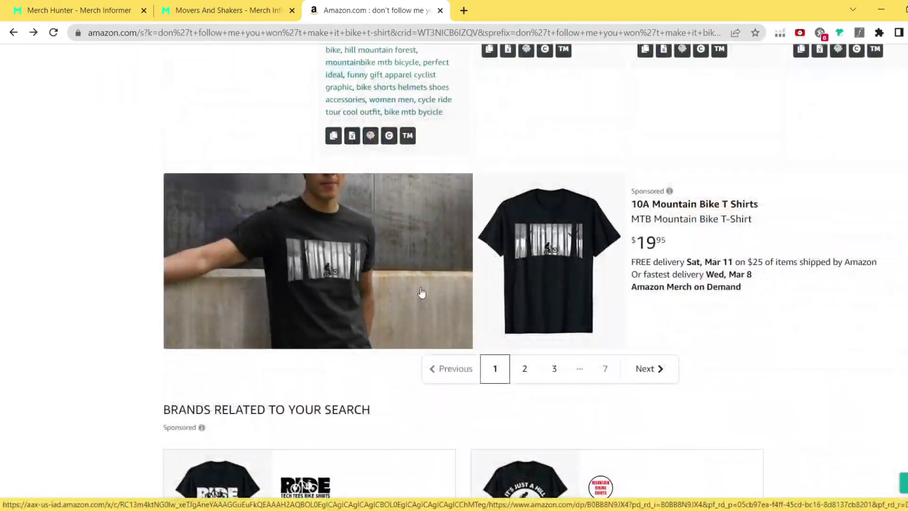
- Open page 3 of the Amazon results and check the total number of results and the designs listed there
{"action": "scroll", "coordinate": [475, 327], "scroll_direction": "up", "scroll_amount": 1}
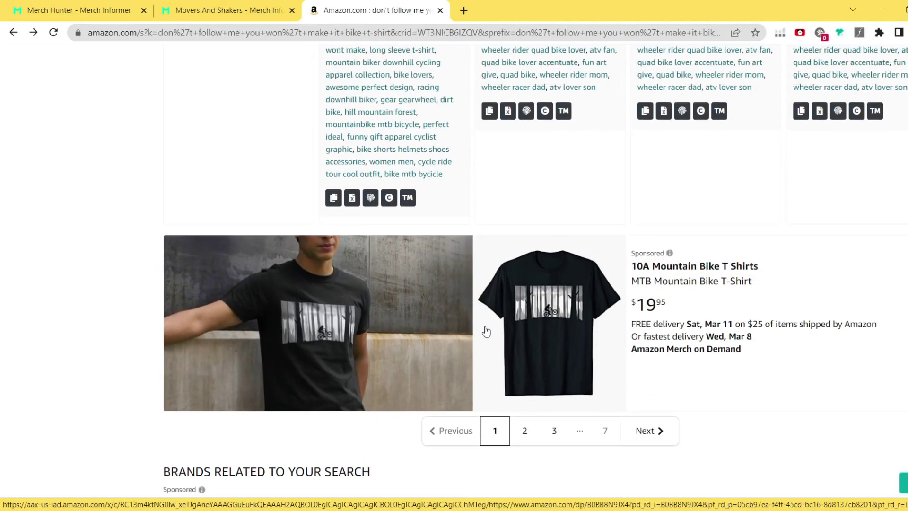
{"action": "left_click", "coordinate": [556, 435]}
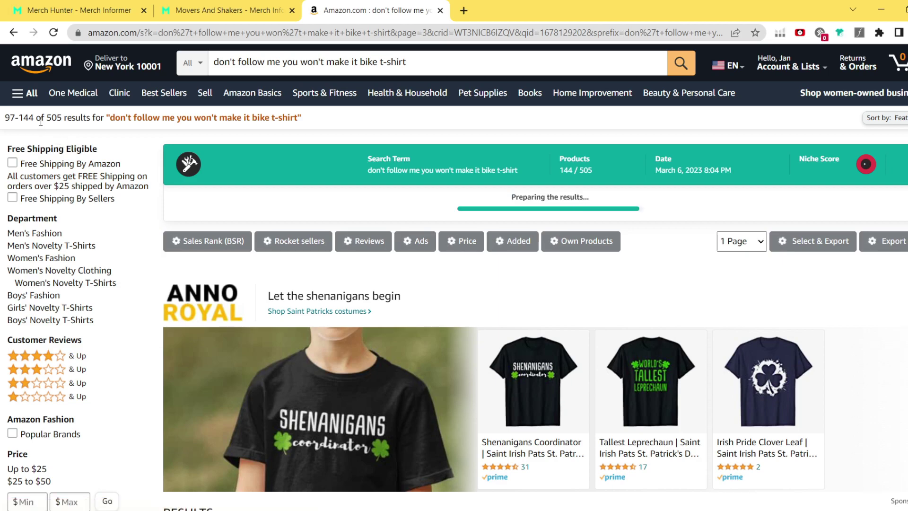
{"action": "left_click_drag", "start_coordinate": [44, 117], "coordinate": [66, 122]}
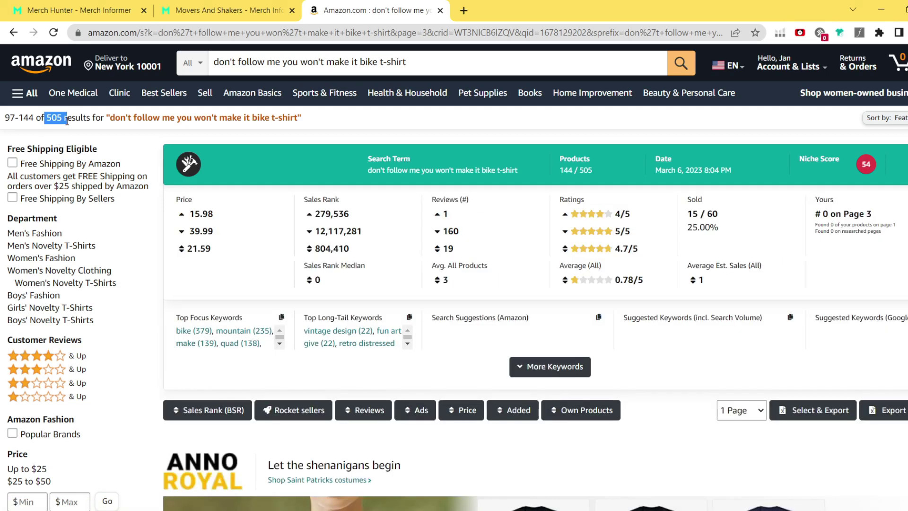
{"action": "left_click", "coordinate": [159, 141]}
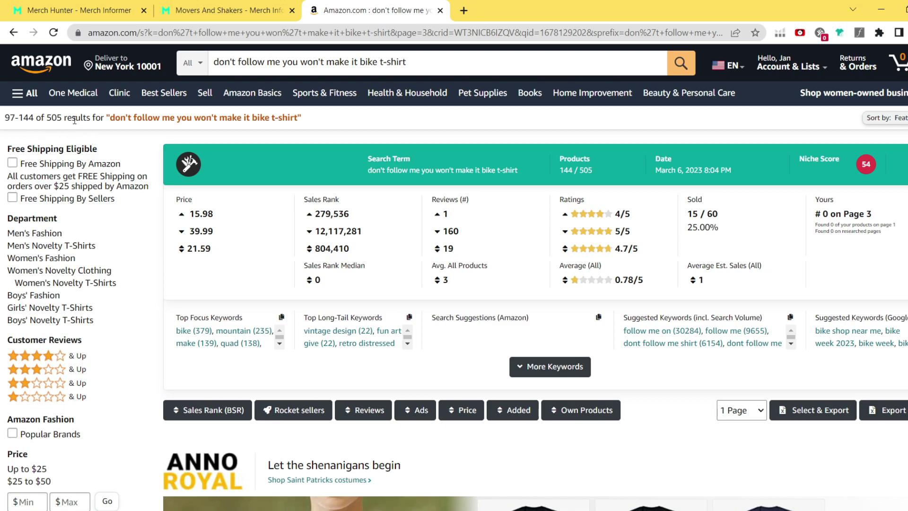
{"action": "left_click_drag", "start_coordinate": [47, 119], "coordinate": [67, 122]}
{"action": "left_click", "coordinate": [142, 139]}
{"action": "scroll", "coordinate": [141, 161], "scroll_direction": "down", "scroll_amount": 5}
{"action": "scroll", "coordinate": [142, 171], "scroll_direction": "down", "scroll_amount": 6}
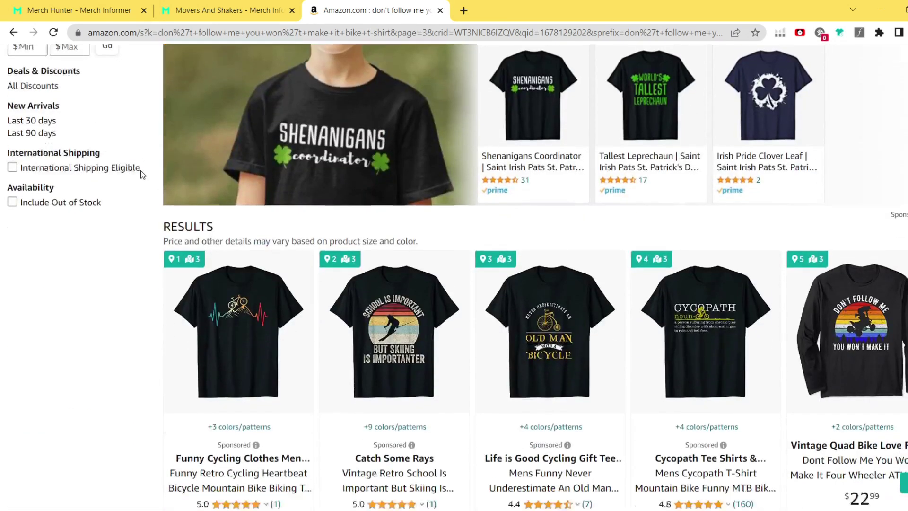
- Switch back to Merch Hunter and browse the found shirts above the mountain bike design
{"action": "key", "text": "ctrl+1"}
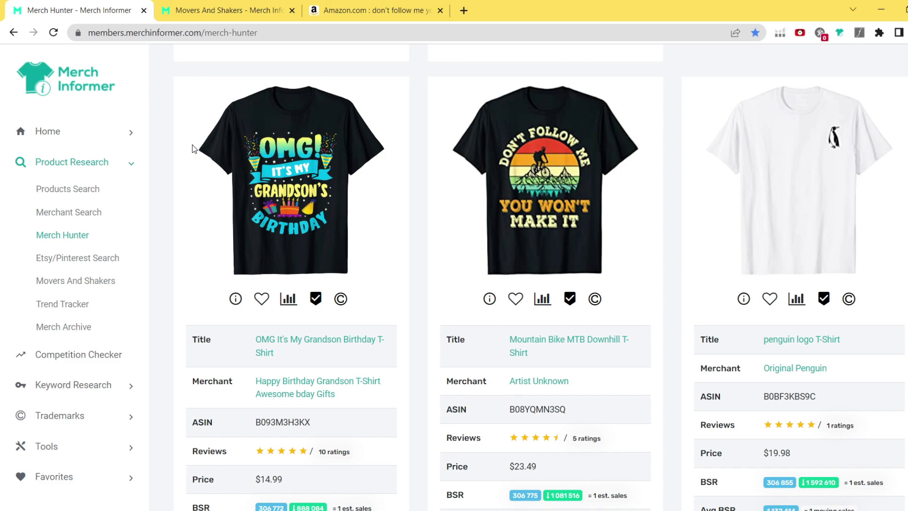
{"action": "scroll", "coordinate": [192, 148], "scroll_direction": "up", "scroll_amount": 10}
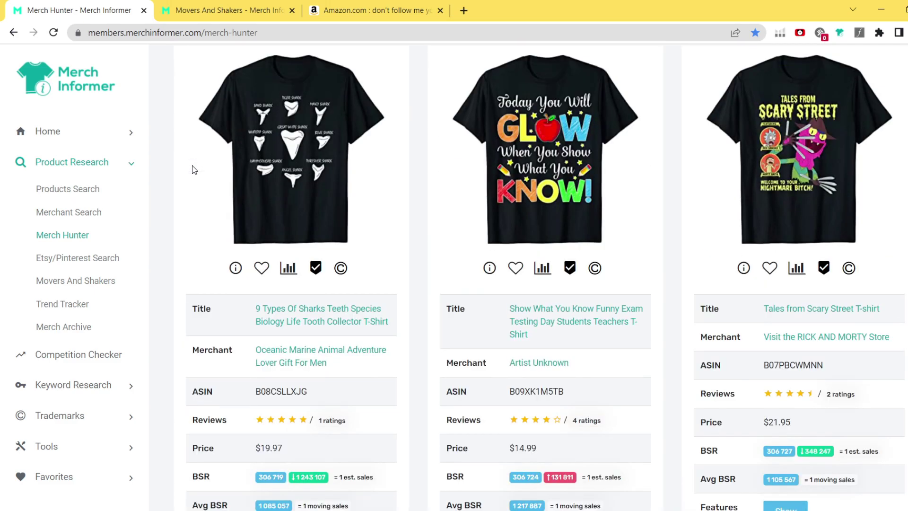